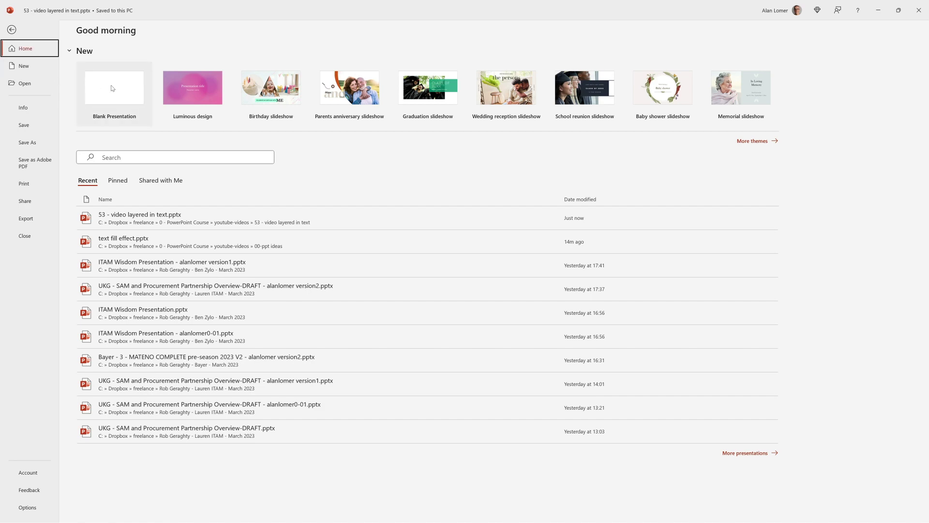
Step: Start a blank presentation and switch the first slide to the Blank layout
click(39, 66)
click(121, 75)
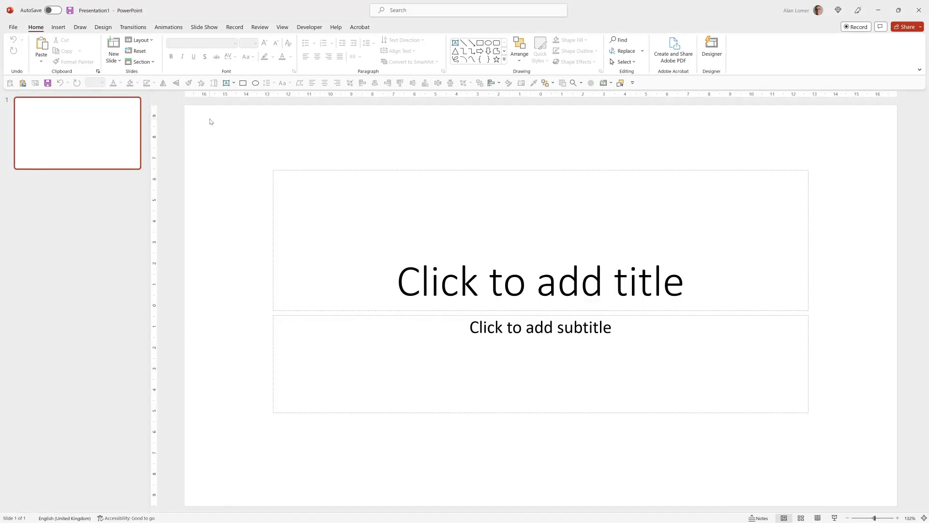
right_click(211, 181)
mouse_move(262, 232)
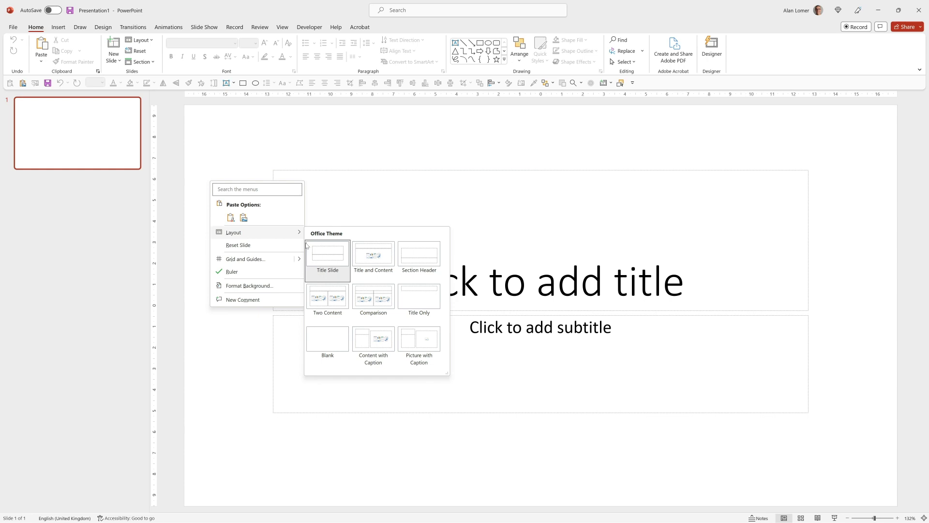
click(329, 340)
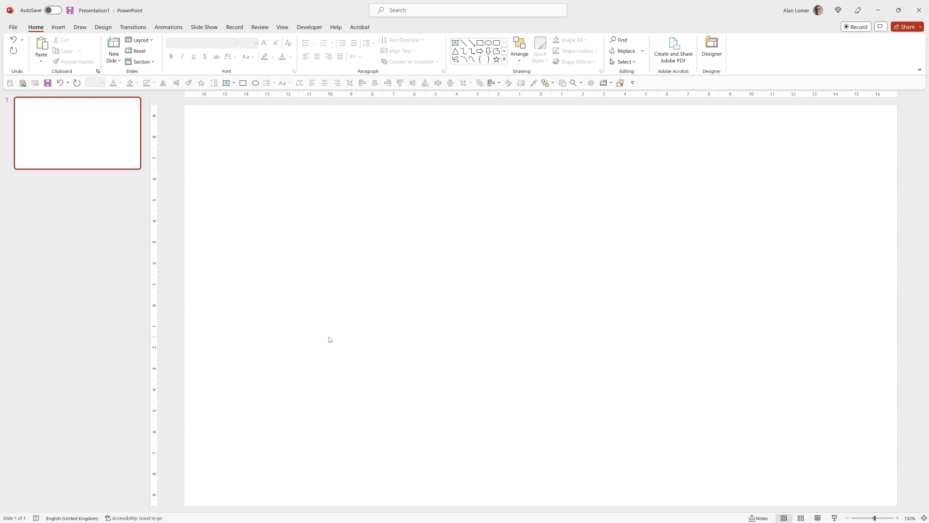
Step: Draw a text box reading VIDEOS / IN TEXT / EFFECT on three lines
drag(333, 145, 617, 297)
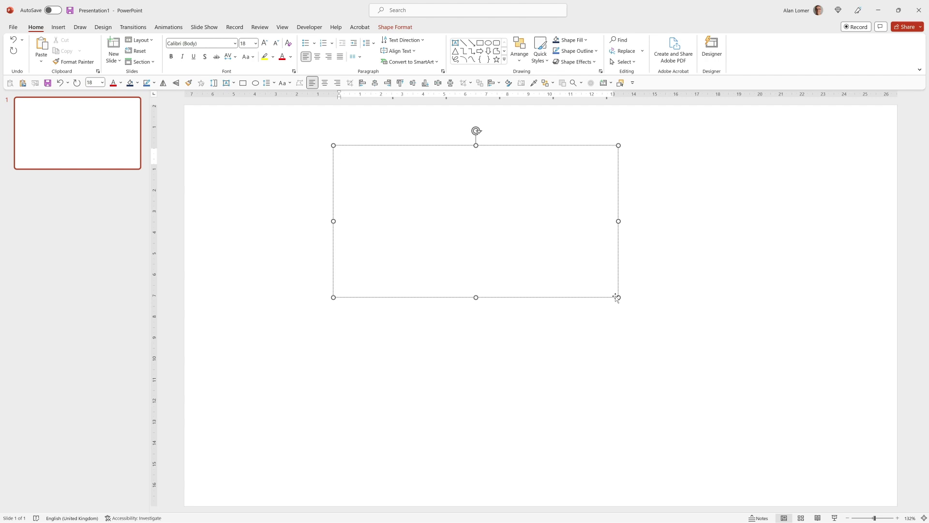
text(VIDEOS)
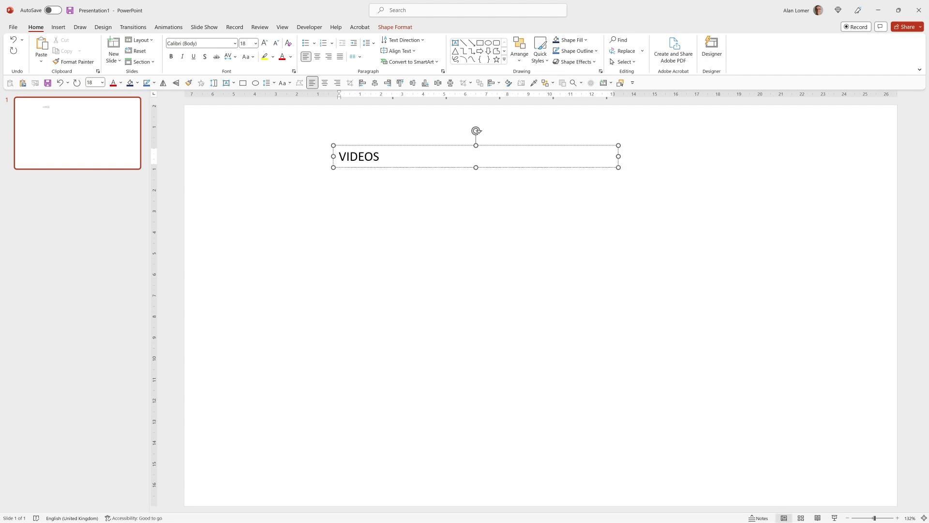
key(Return)
text(IN TEXT)
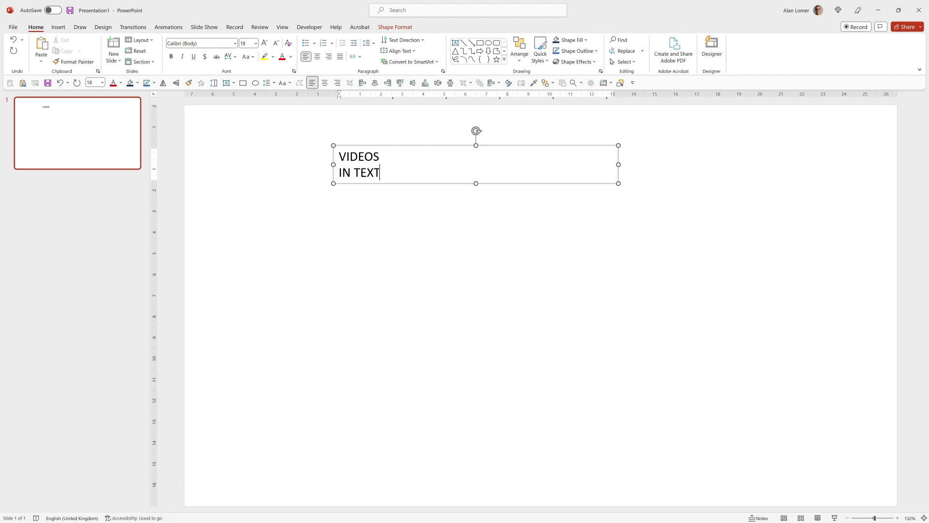
key(Return)
text(EFFECT)
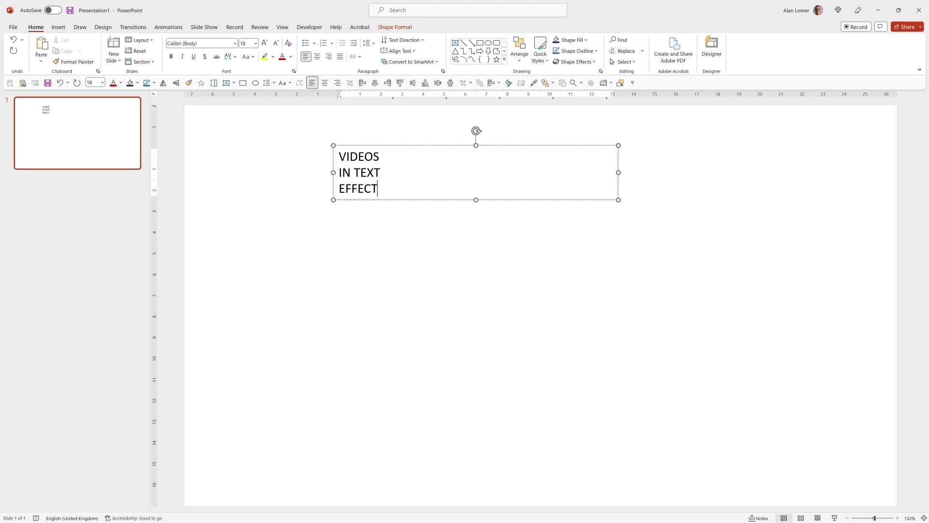
Step: Set the text to Figtree Black at size 140 and widen the box so each phrase fits one line
key(ctrl+a)
key(ctrl+shift+f)
text(Figtree Black)
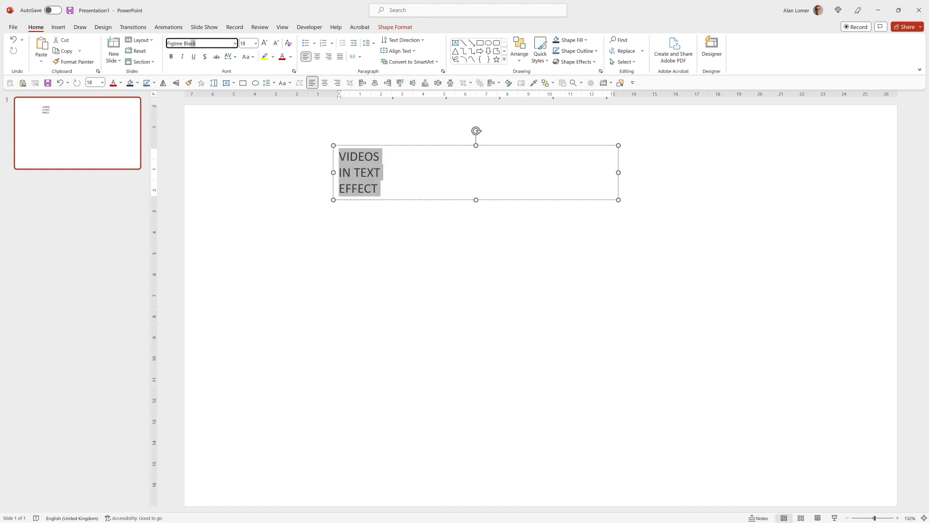
key(Return)
key(ctrl+shift+p)
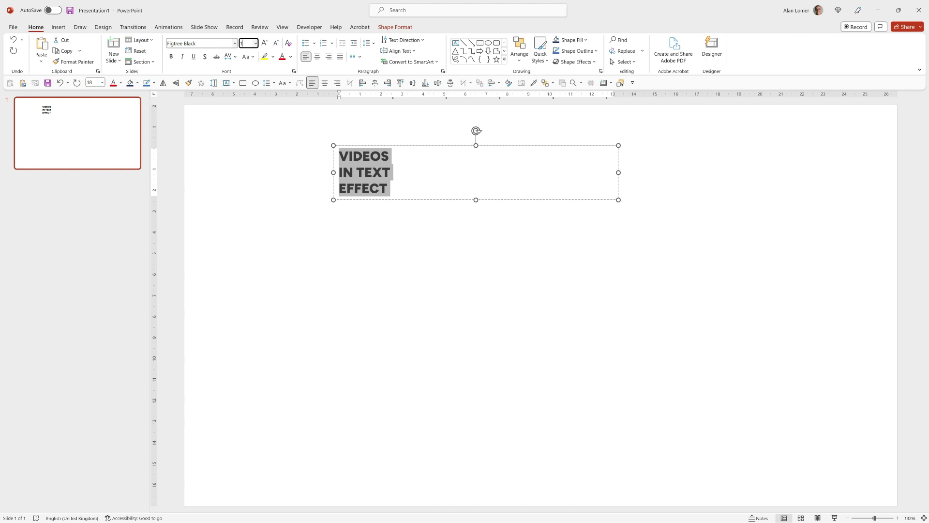
key(Return)
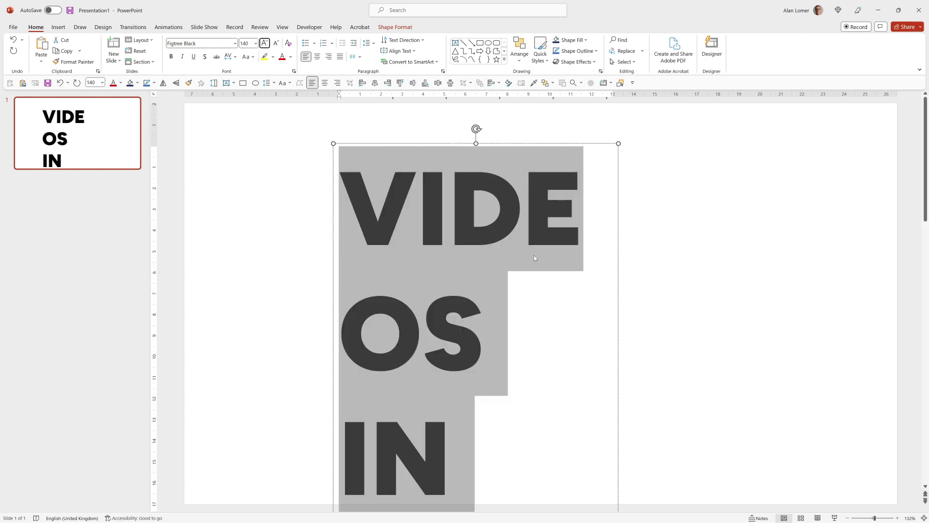
drag(618, 143, 882, 160)
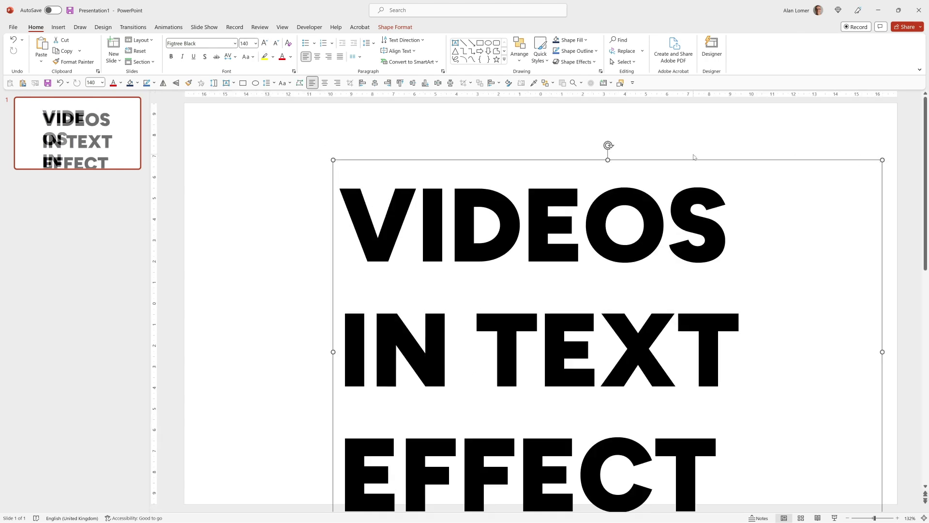
Step: Set the paragraph line spacing to Multiple at 0.7
click(368, 43)
click(398, 113)
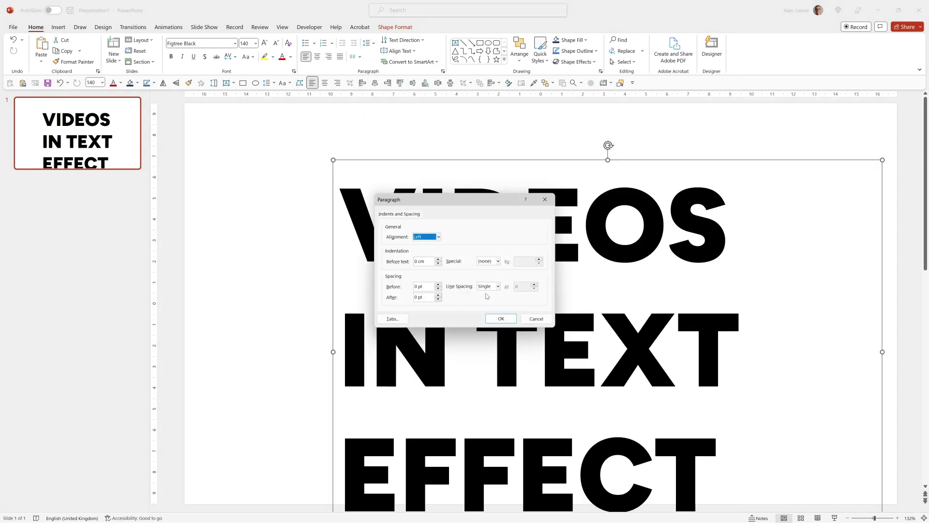
click(486, 286)
click(487, 330)
double_click(522, 287)
text(0.7)
key(Return)
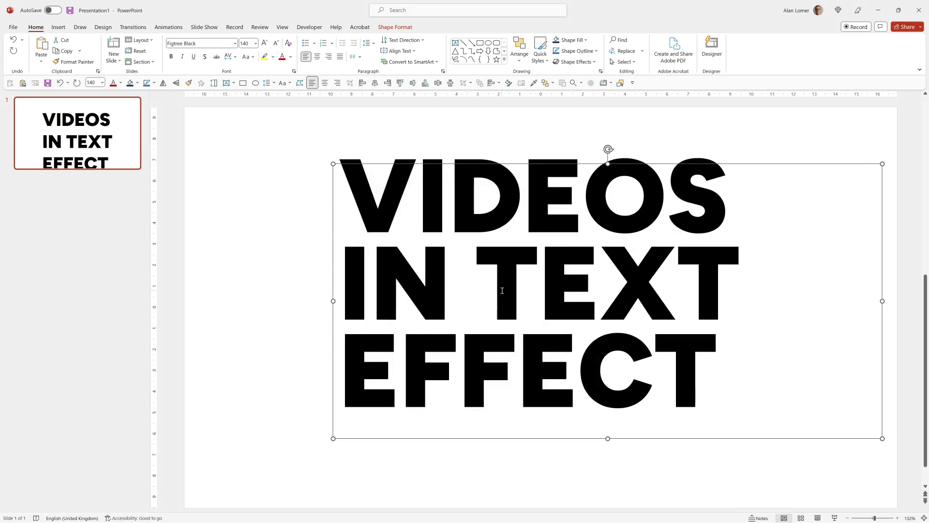
Step: Centre-align the text, centre the box horizontally on the slide and nudge it slightly down
click(324, 83)
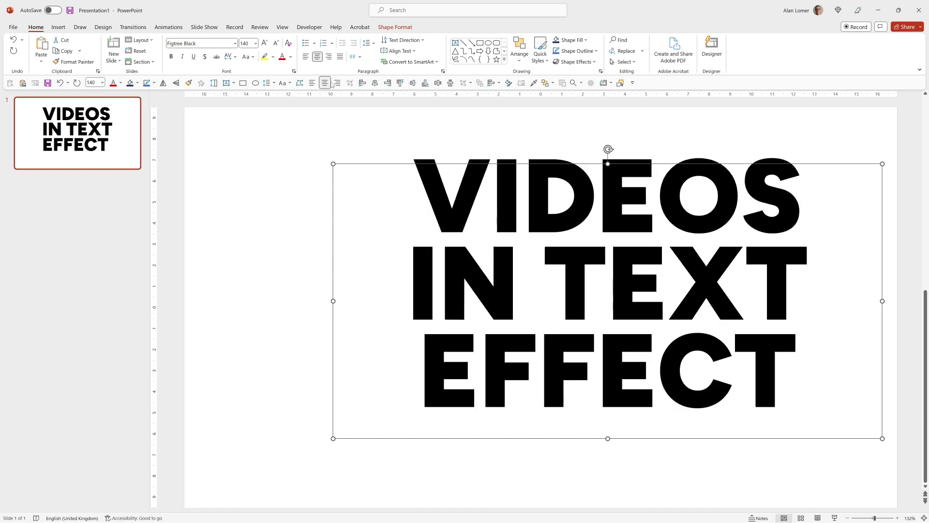
click(413, 83)
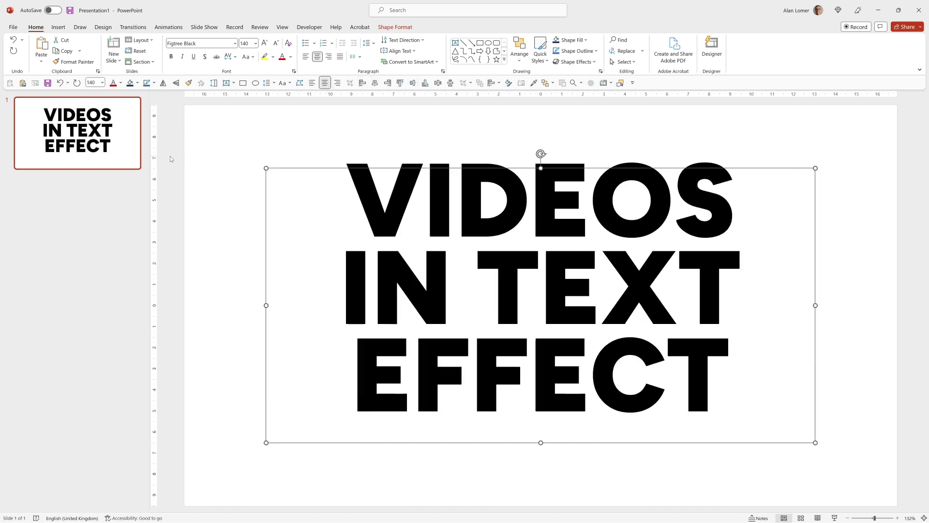
drag(711, 168, 711, 184)
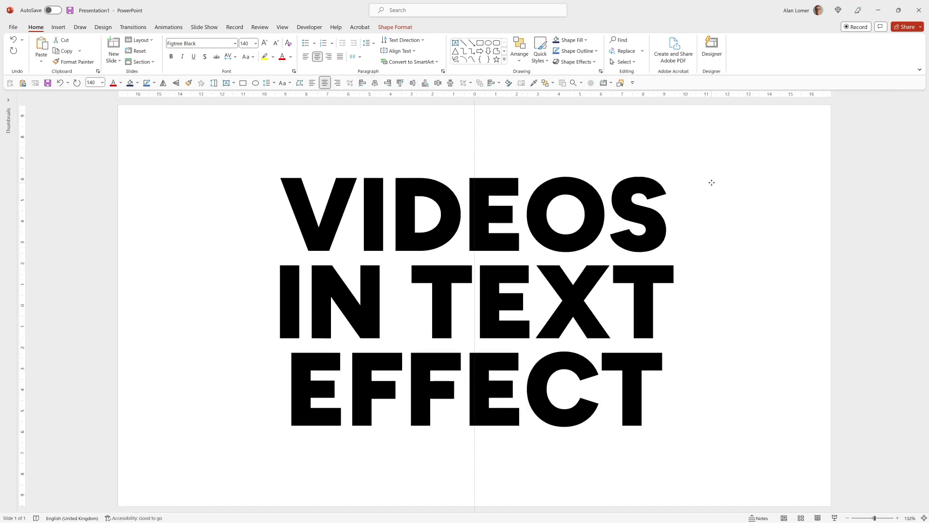
click(151, 256)
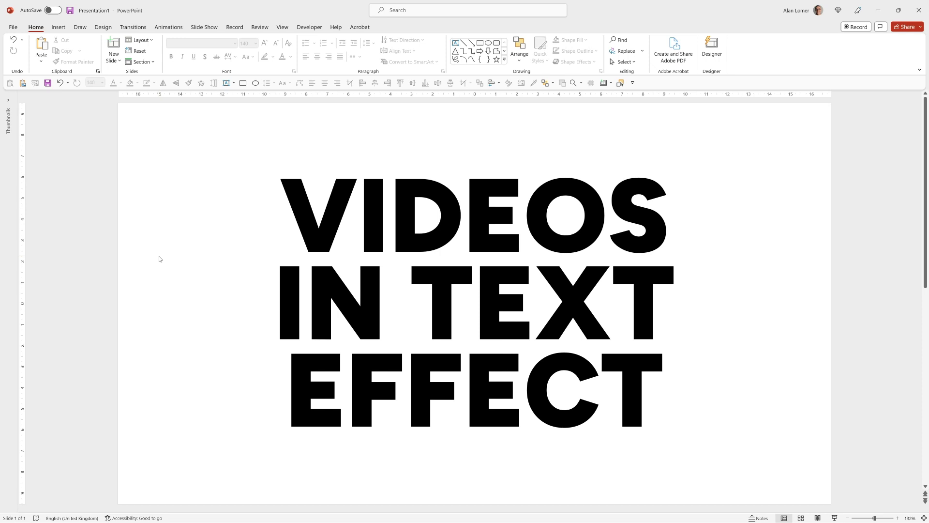
Step: Open the formatting pane from the text box's shortcut menu
click(356, 185)
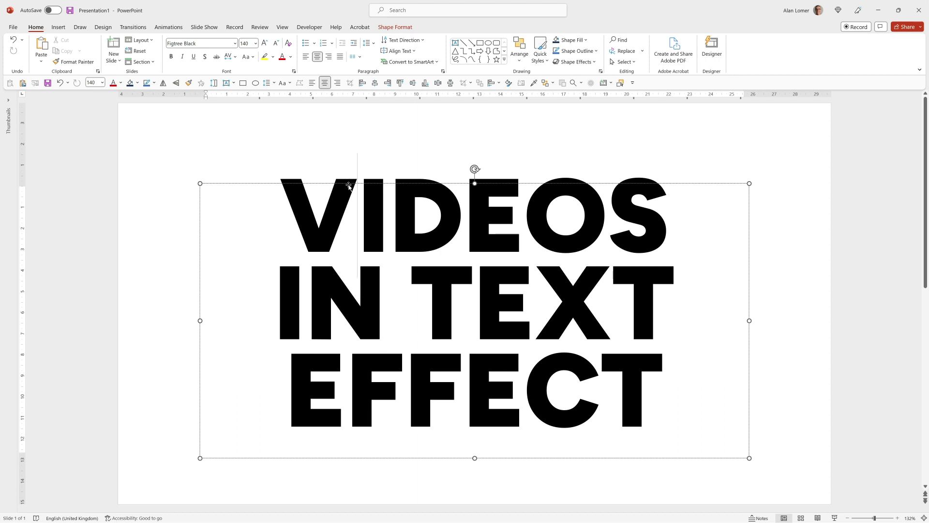
right_click(349, 184)
click(380, 434)
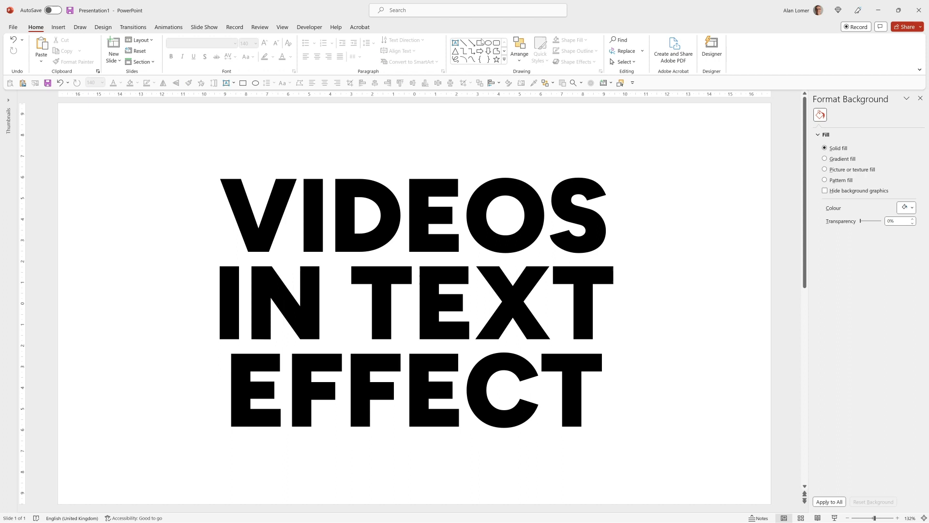
Step: Insert a rectangle and stretch it from the top-left corner to cover the whole slide
click(480, 43)
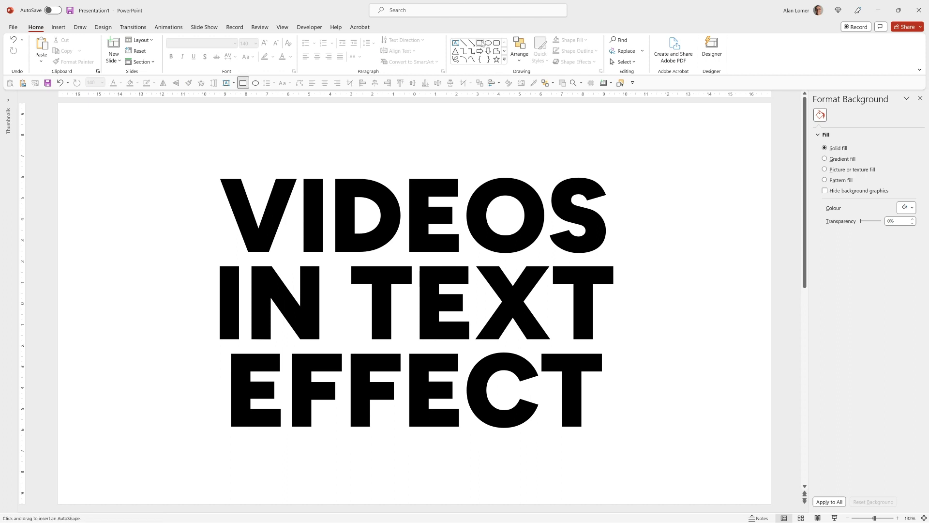
click(157, 161)
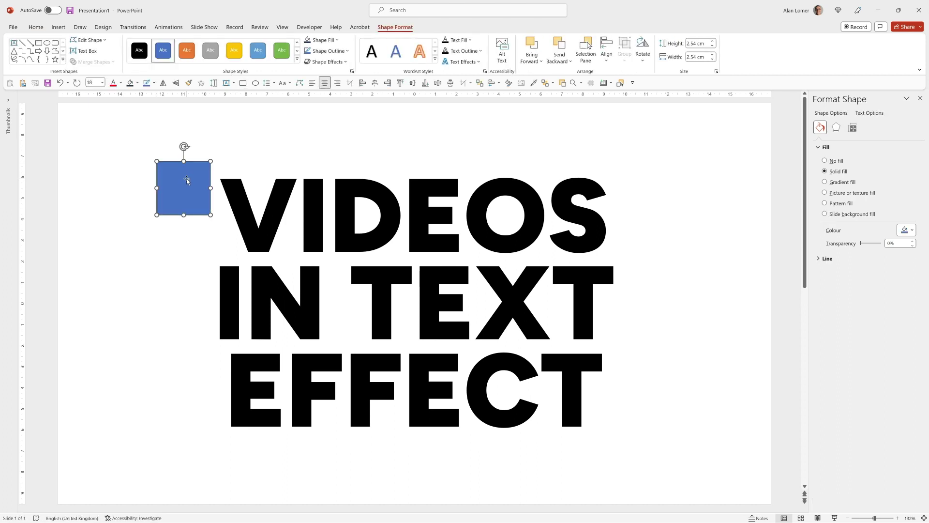
drag(187, 181, 88, 123)
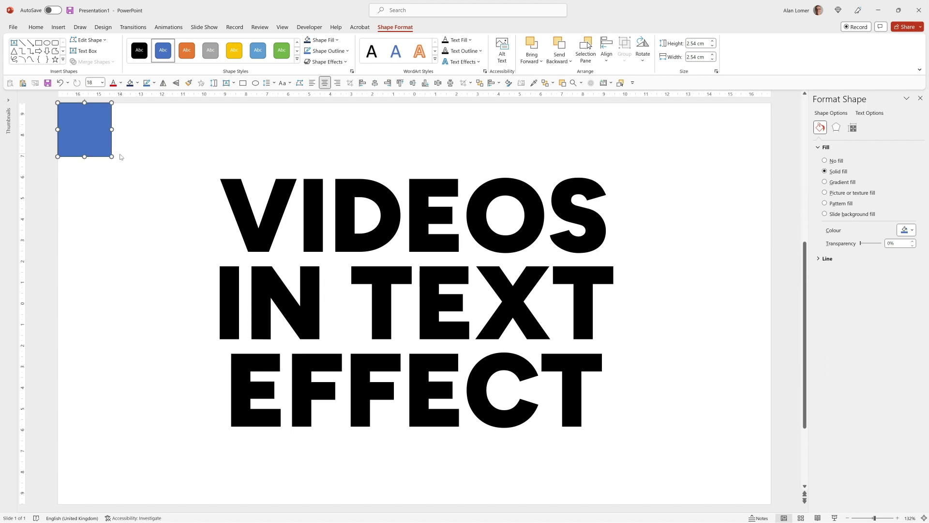
drag(111, 156, 770, 504)
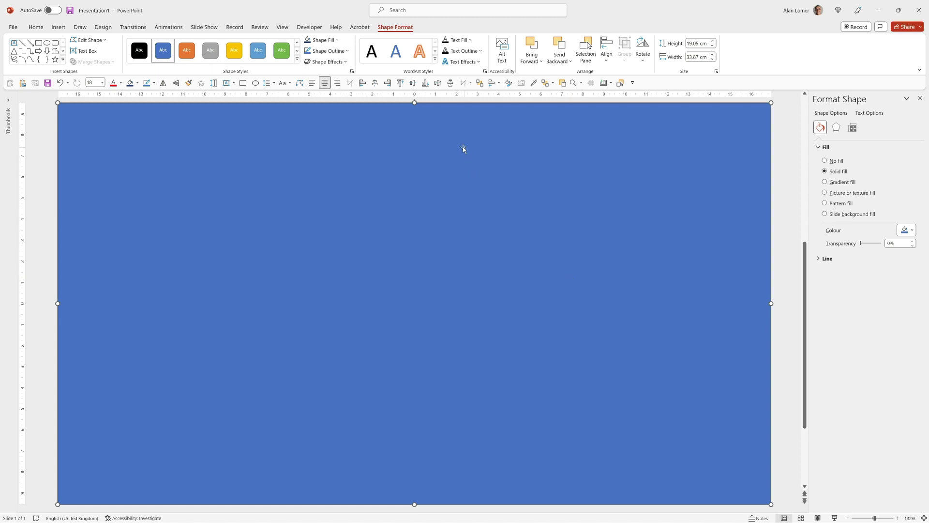
Step: Remove the rectangle's outline and send it behind the text
click(345, 50)
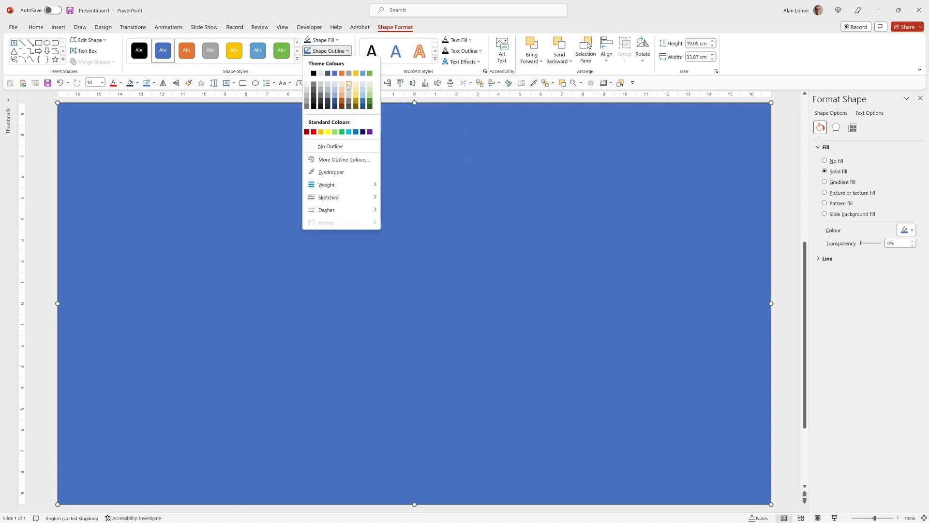
click(346, 146)
right_click(343, 125)
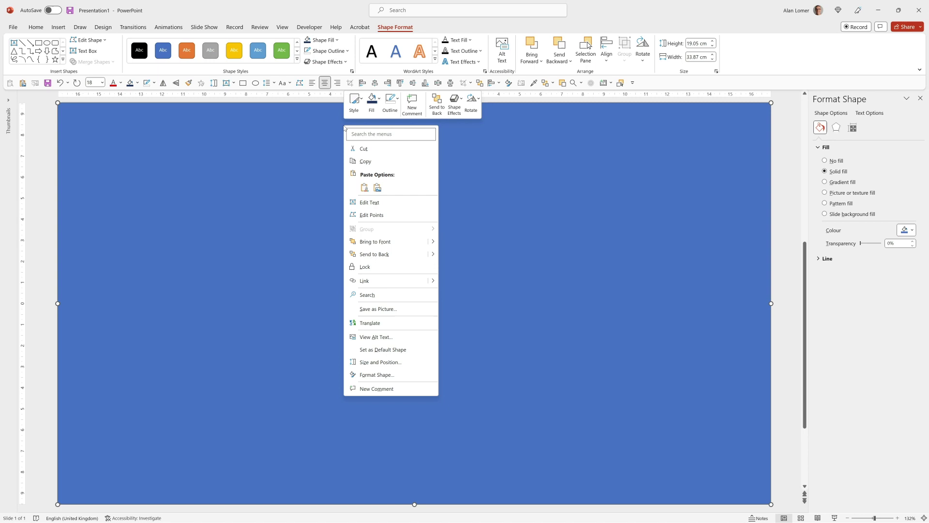
click(379, 257)
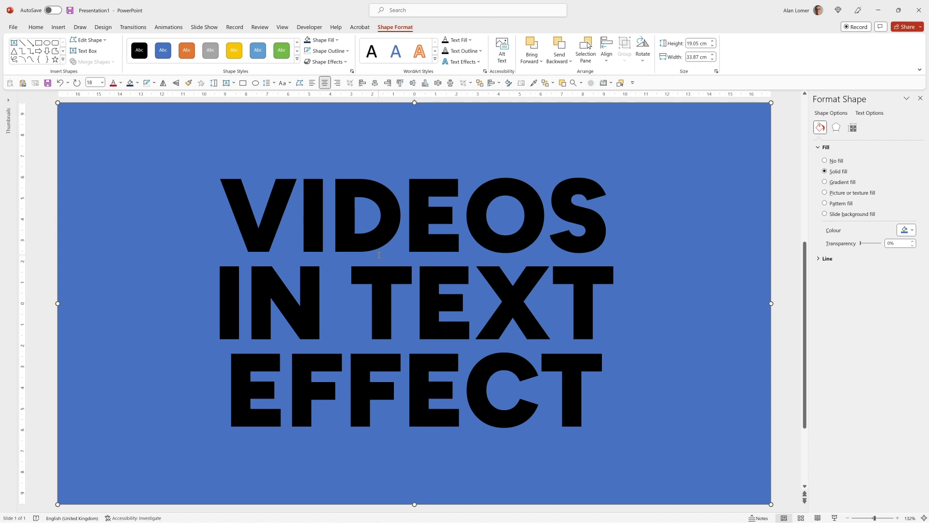
Step: Select the rectangle and text box together and apply Merge Shapes > Subtract
shift+click(322, 216)
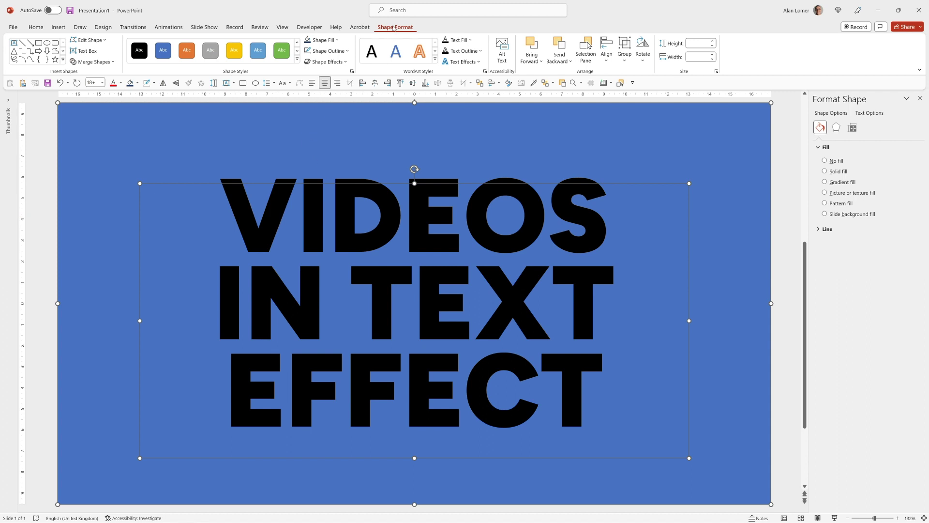
click(90, 63)
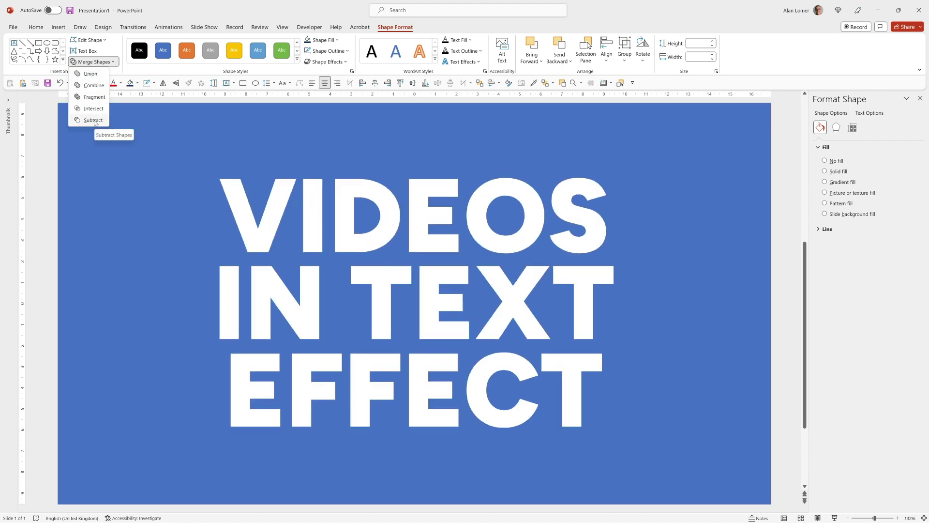
click(94, 121)
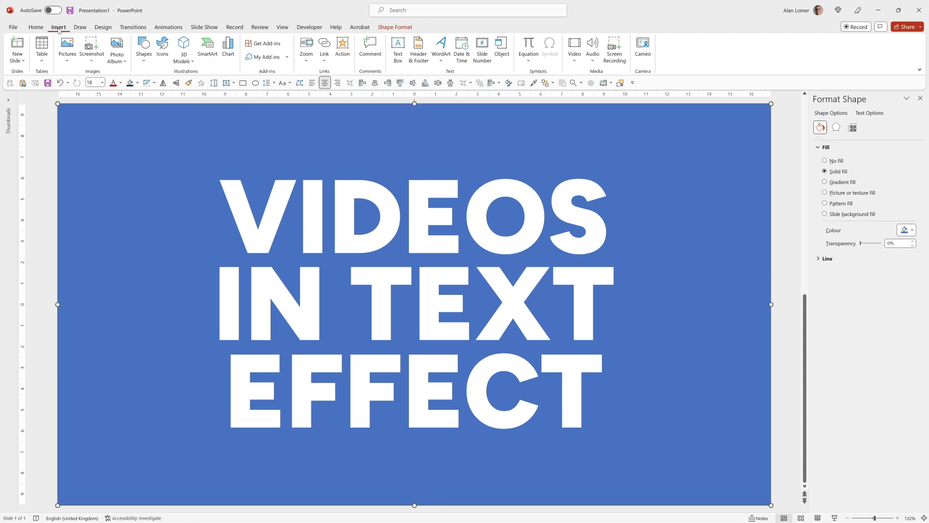
Step: Search stock videos for 'abstract' and insert the teal wave clip
click(574, 48)
click(588, 101)
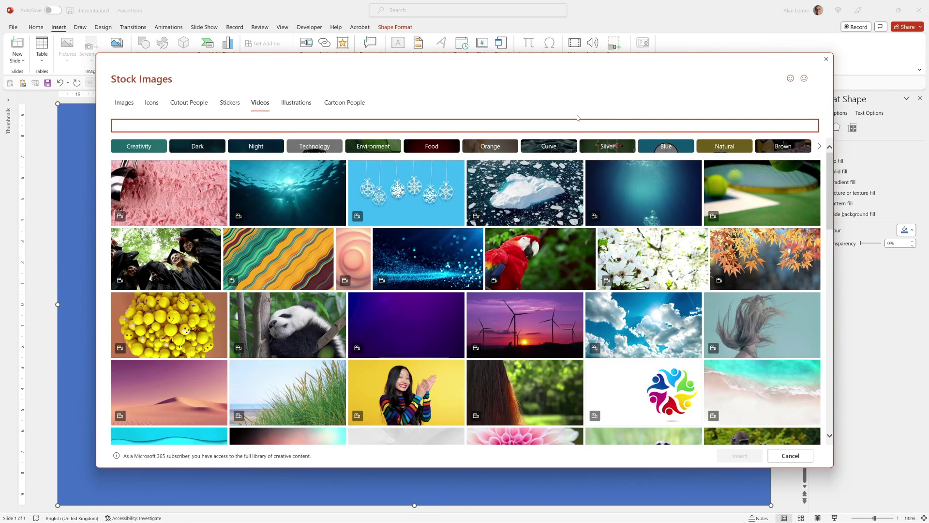
text(abstrac)
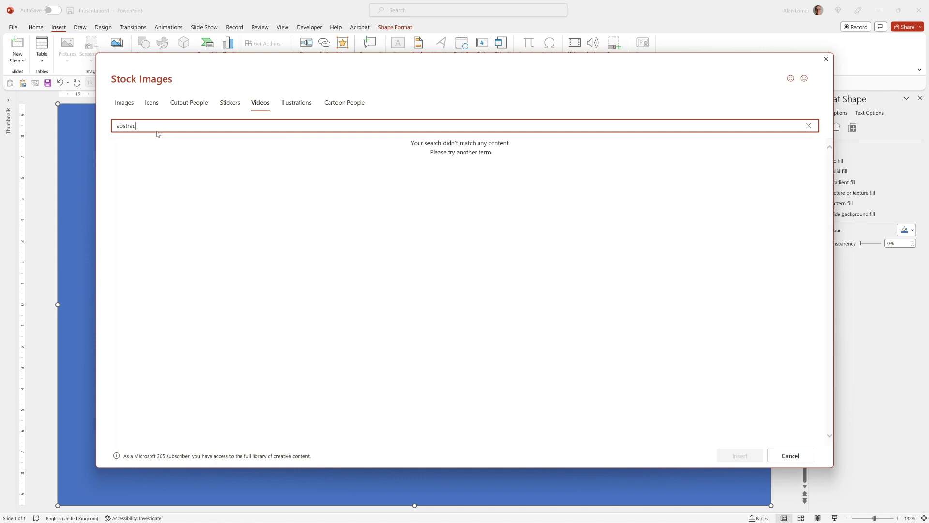
text(t)
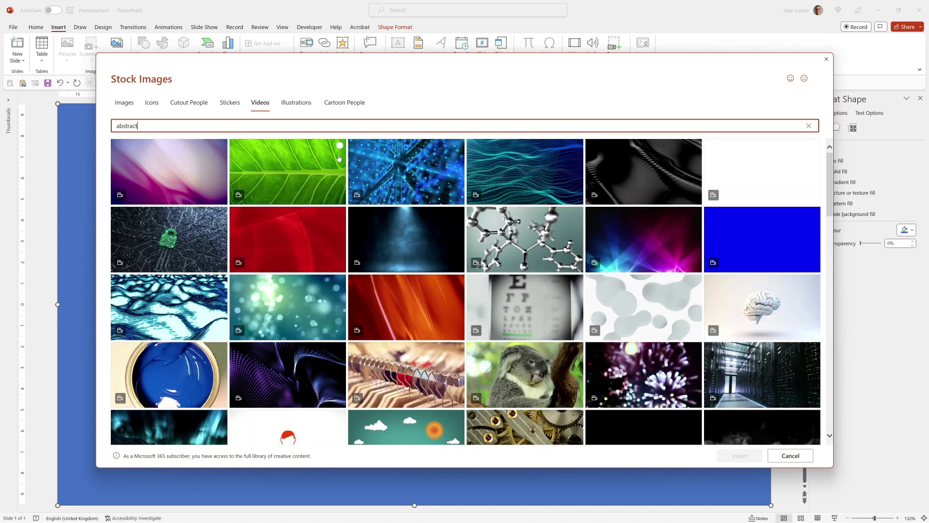
scroll(326, 167, down, 5)
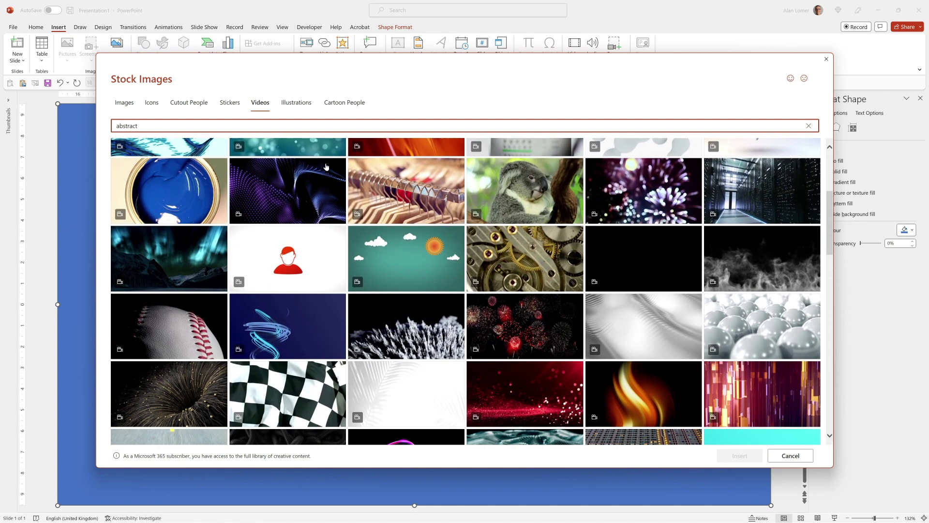
scroll(521, 363, down, 1)
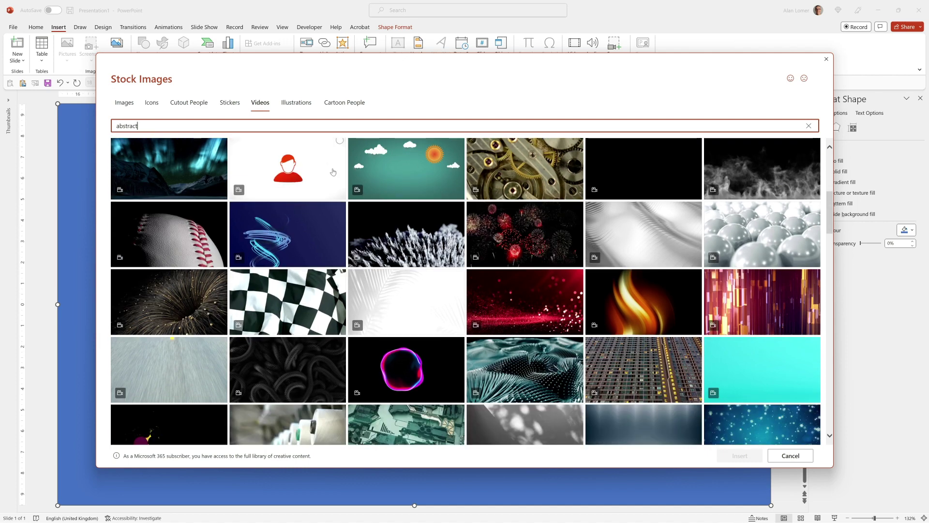
click(521, 363)
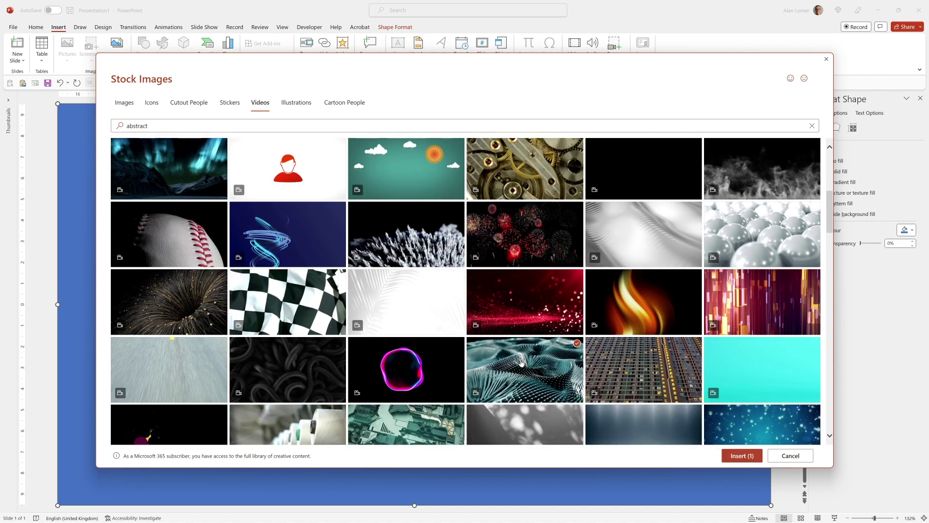
click(734, 458)
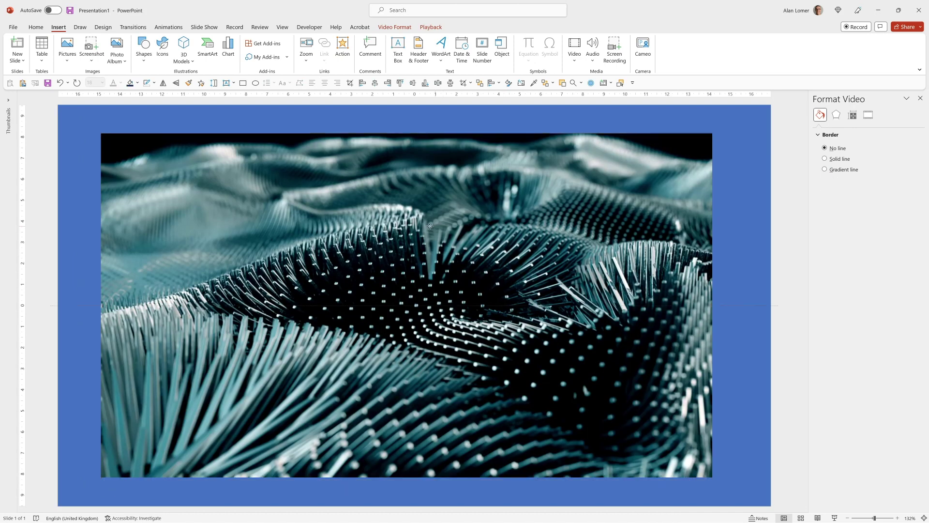
Step: Move and resize the wave video to fill the slide, then send it to the back
drag(436, 228, 392, 197)
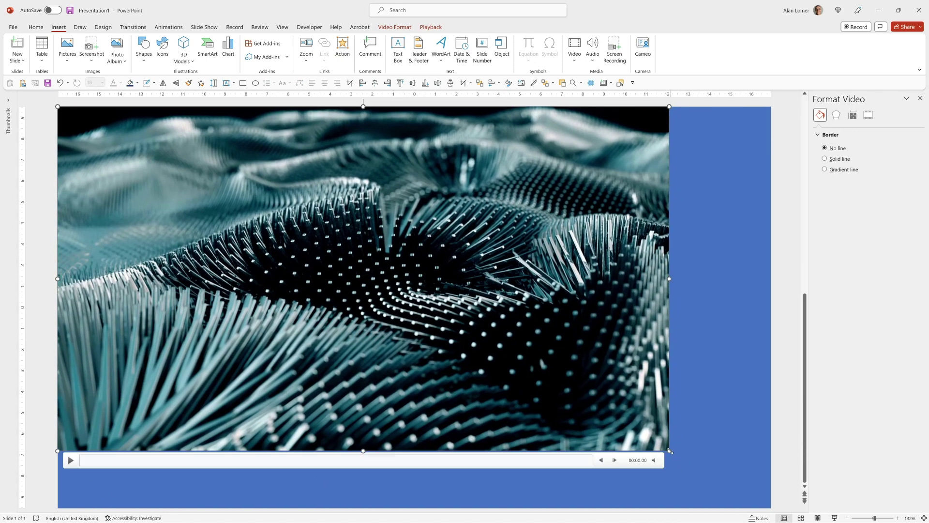
drag(669, 449, 769, 506)
right_click(407, 150)
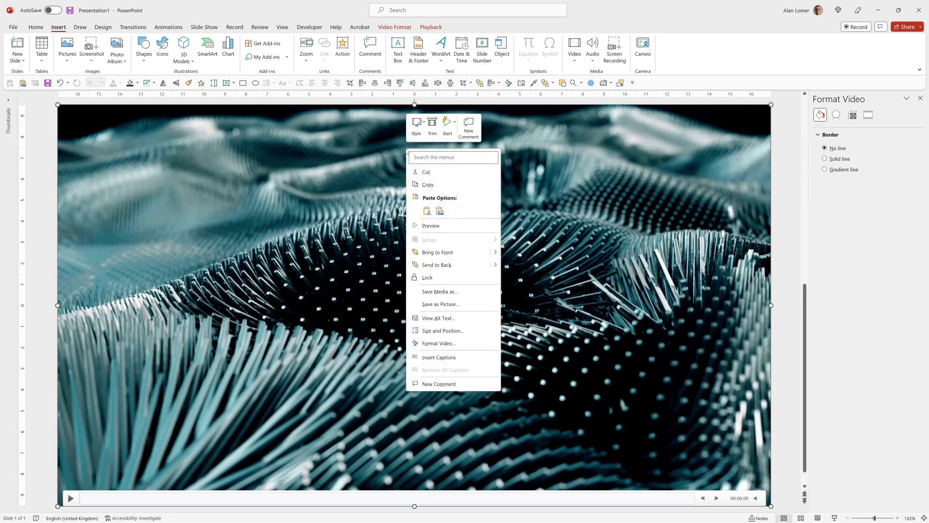
click(434, 265)
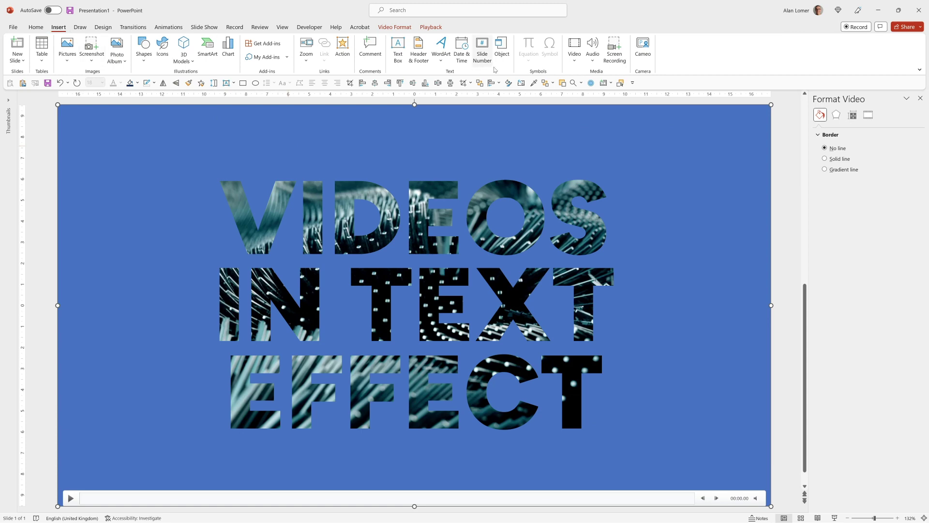
Step: Insert the purple confetti clip from a stock search for 'abstract purple' and resize it to fill the slide
click(575, 61)
click(583, 101)
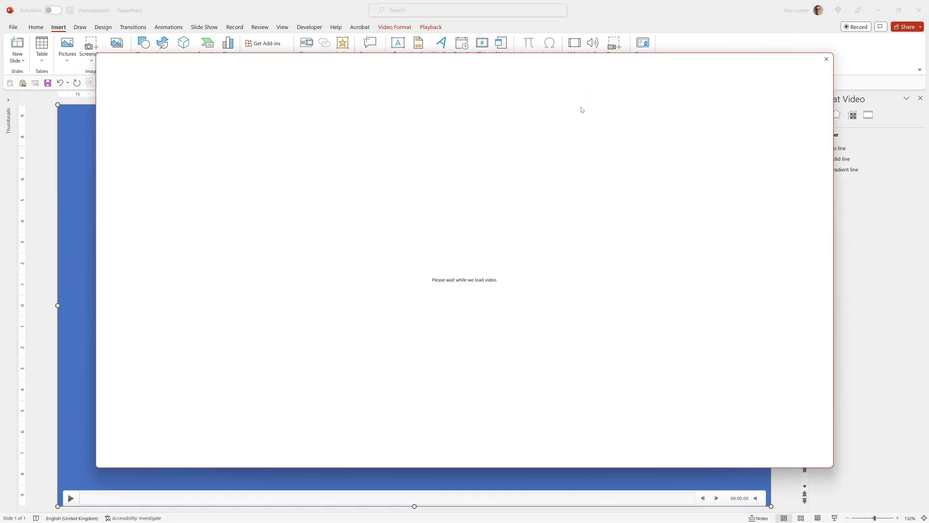
text(abstract purple)
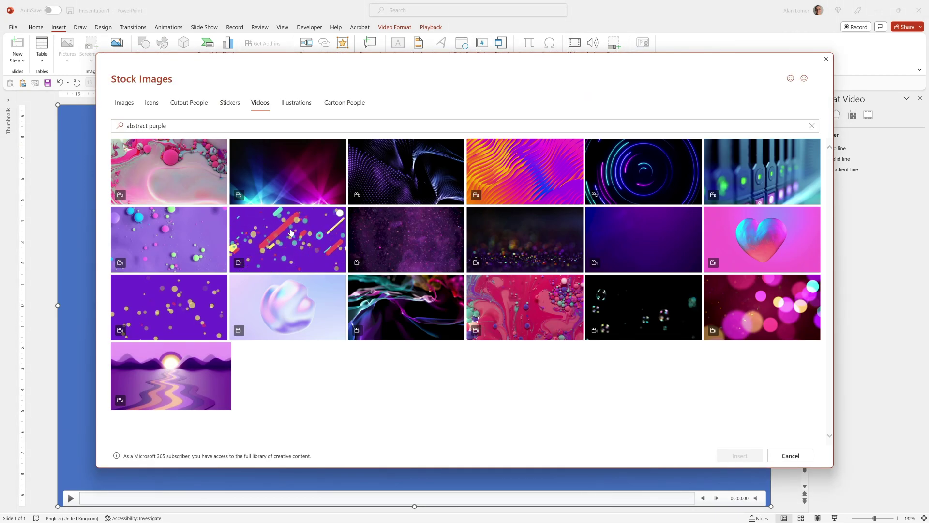
click(291, 233)
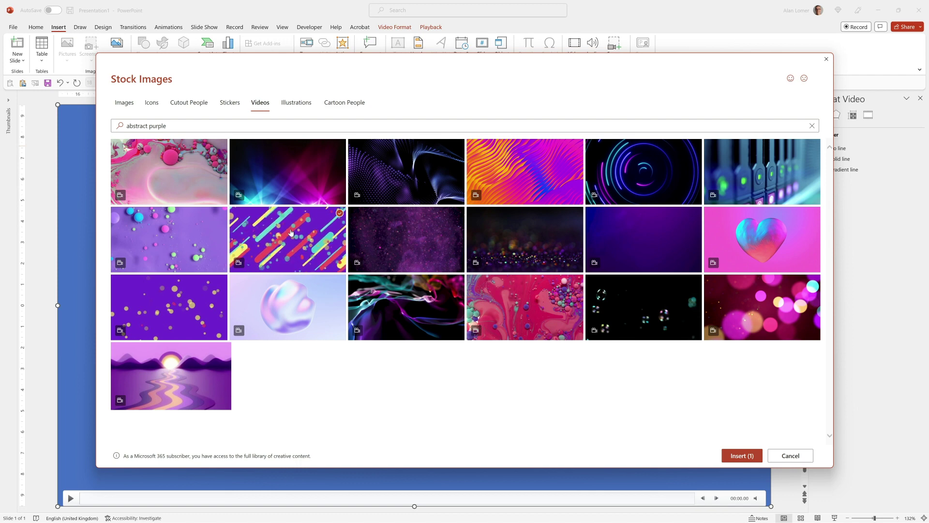
click(735, 456)
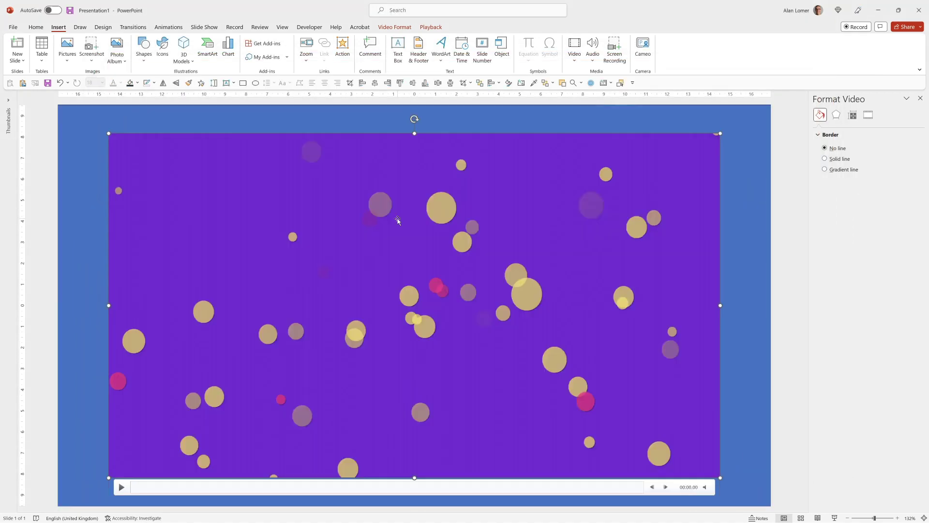
drag(356, 210, 306, 184)
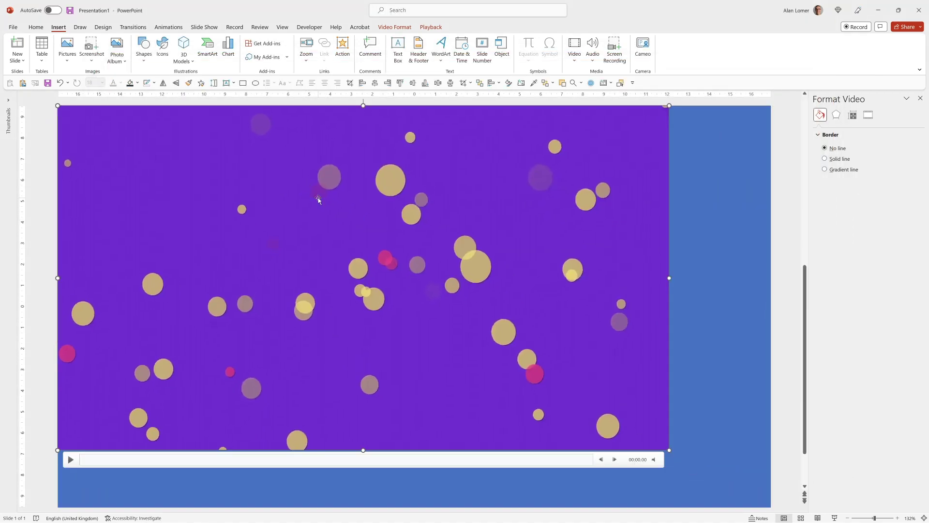
drag(669, 449, 770, 506)
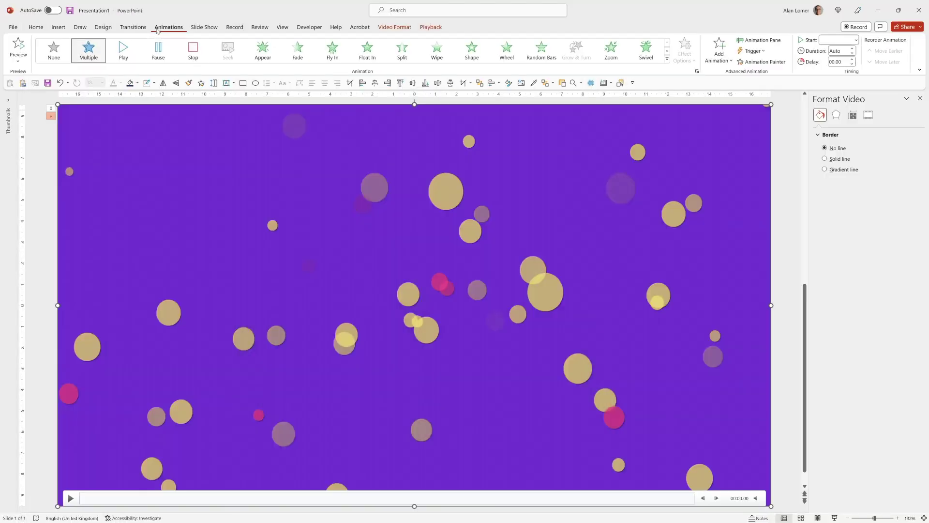
Step: Add a Transparency emphasis animation to the confetti video with Amount kept at 50%
click(719, 51)
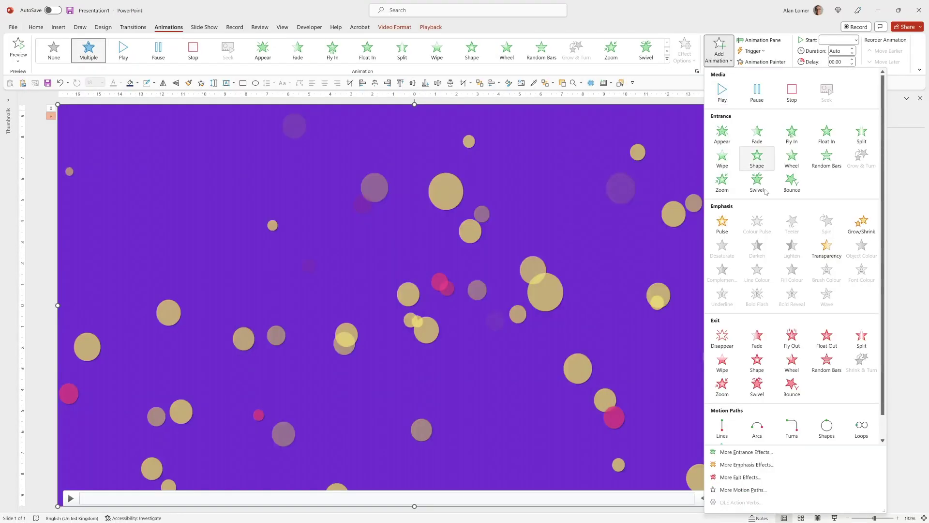
click(826, 249)
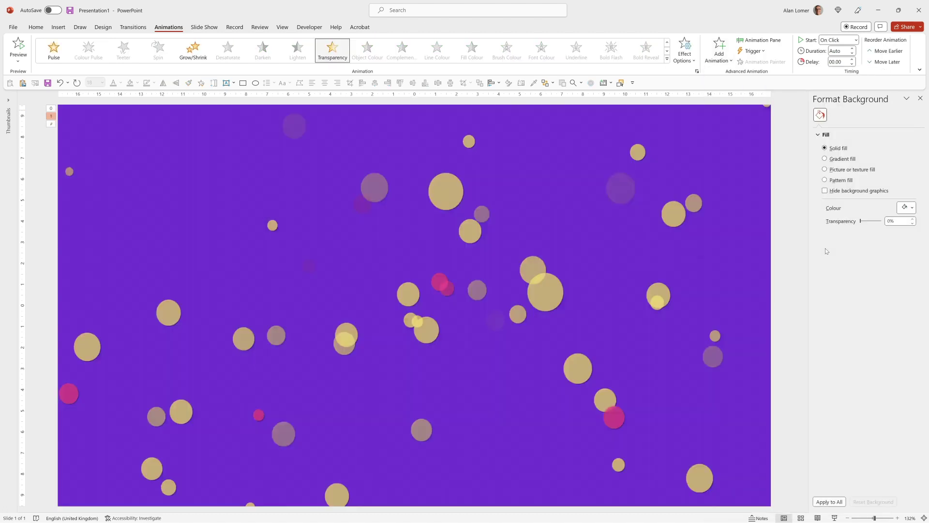
click(764, 41)
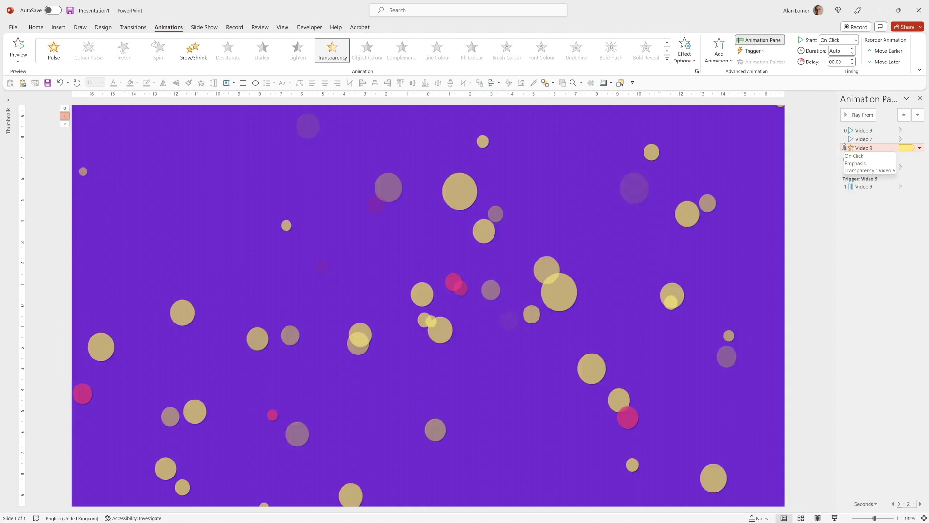
double_click(864, 149)
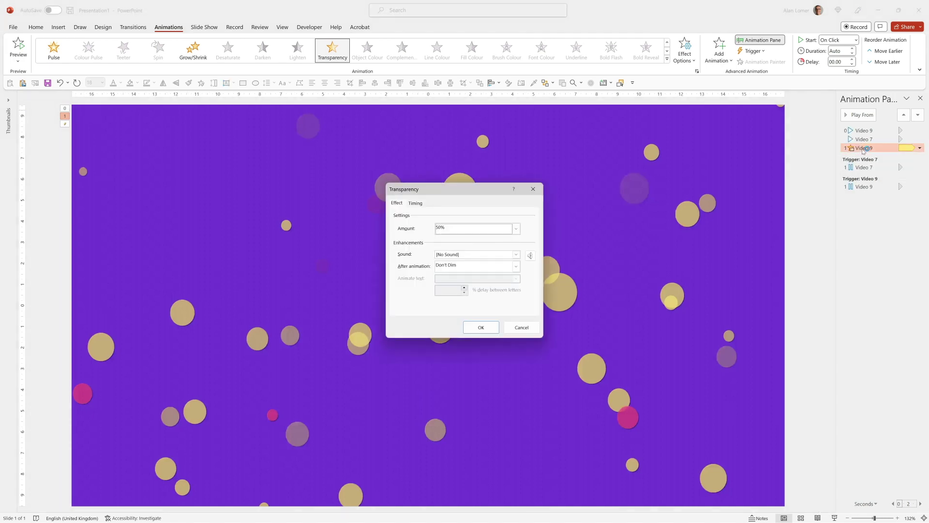
click(455, 227)
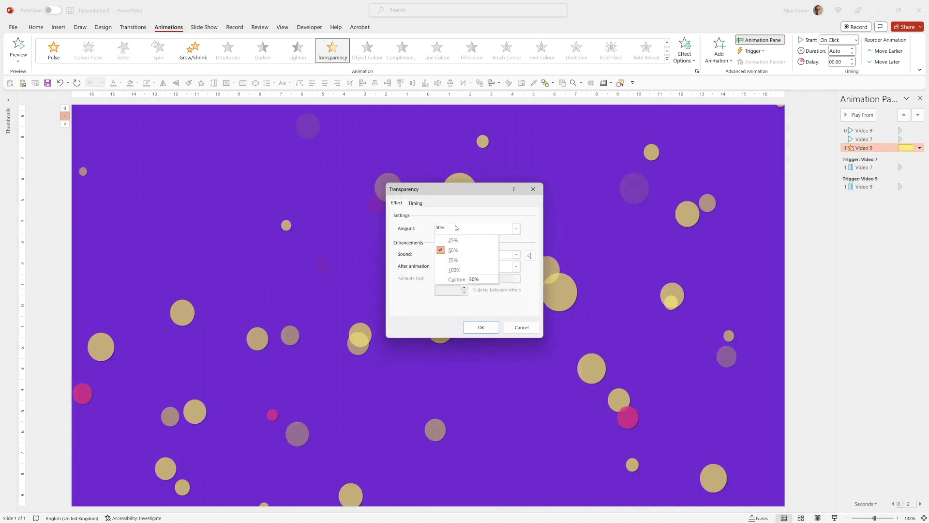
click(453, 212)
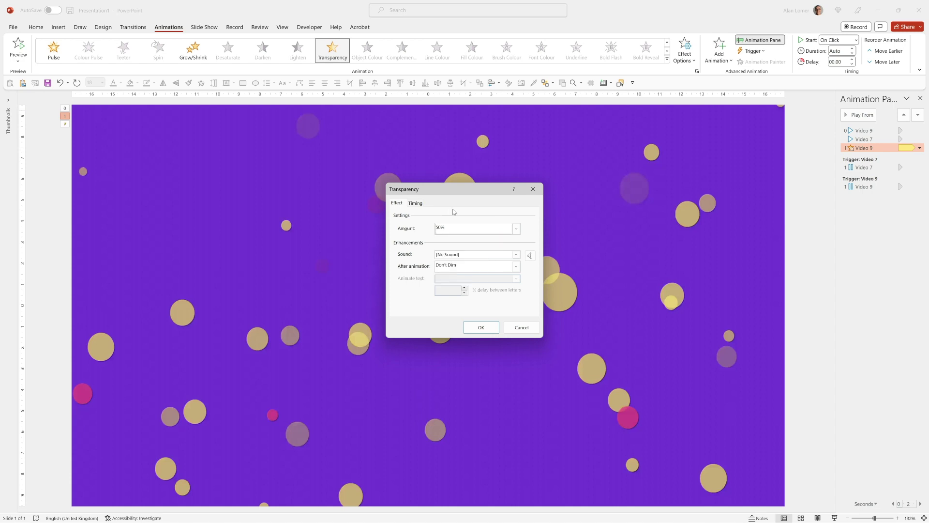
click(534, 189)
Step: Set the animation to start With Previous
click(831, 41)
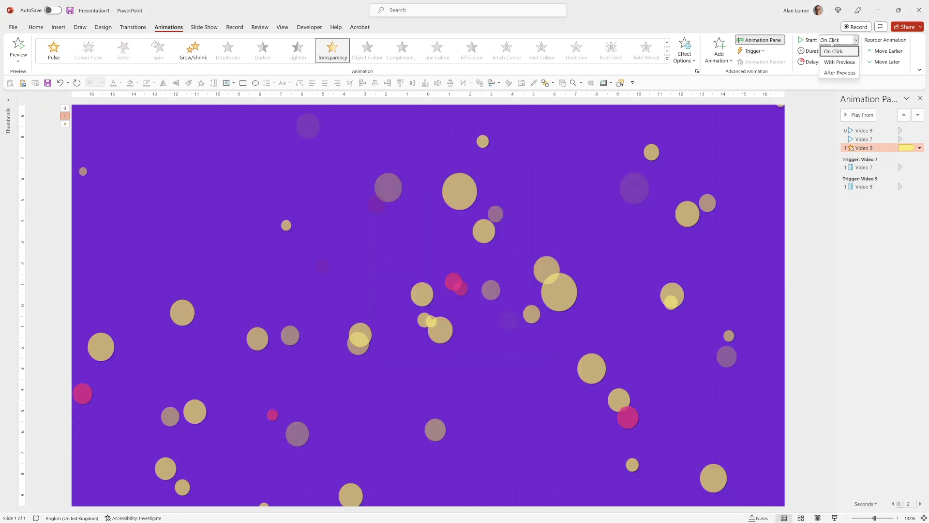
click(839, 62)
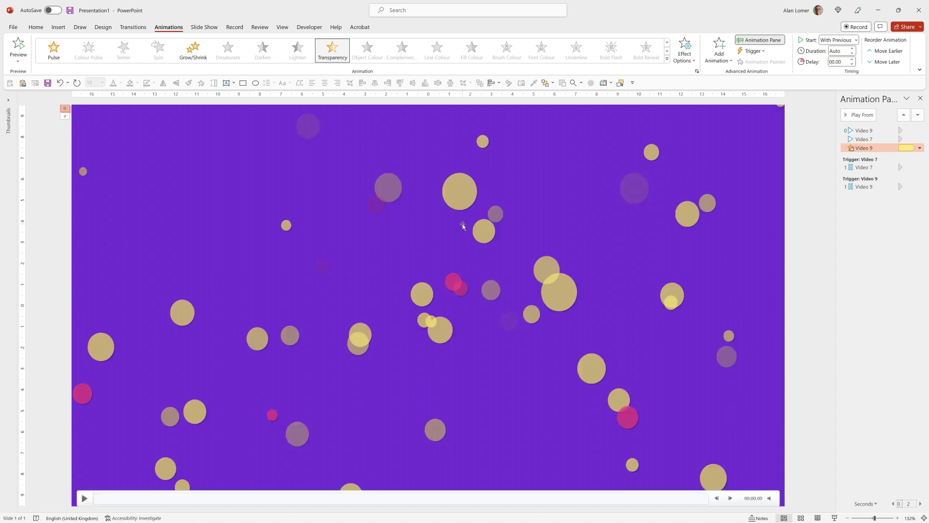
click(388, 136)
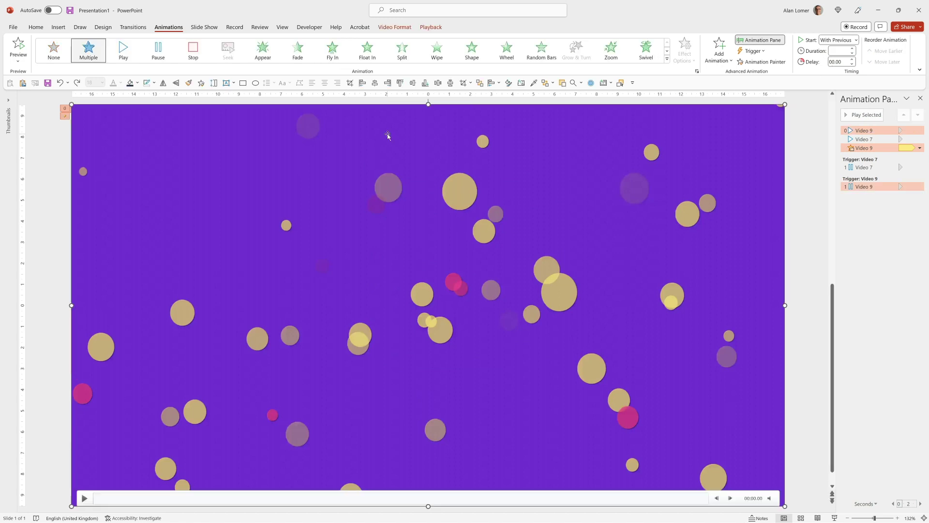
Step: Send the confetti video backward one layer behind the blue shape
right_click(387, 134)
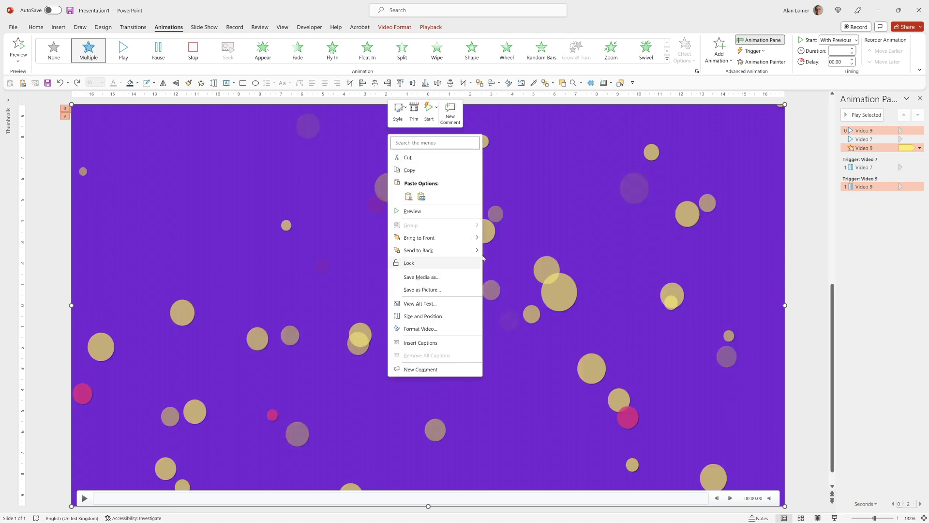
mouse_move(477, 250)
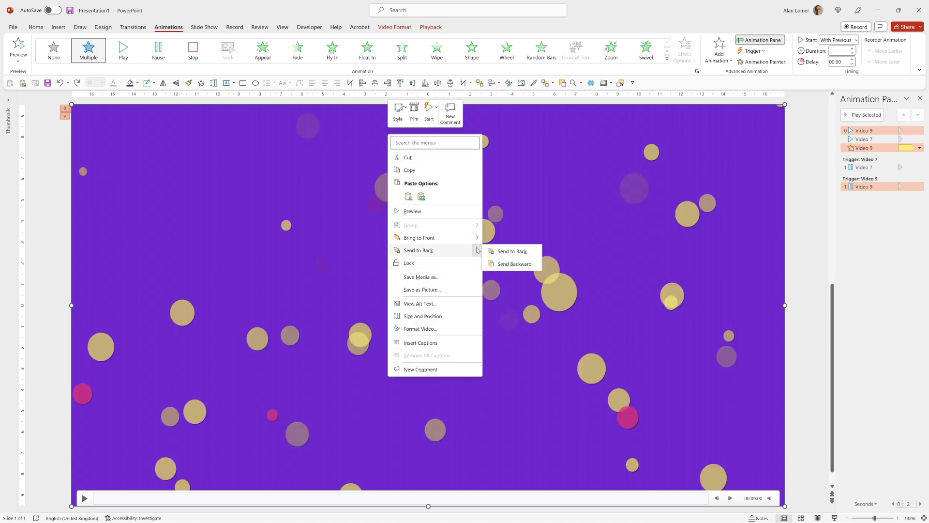
click(514, 265)
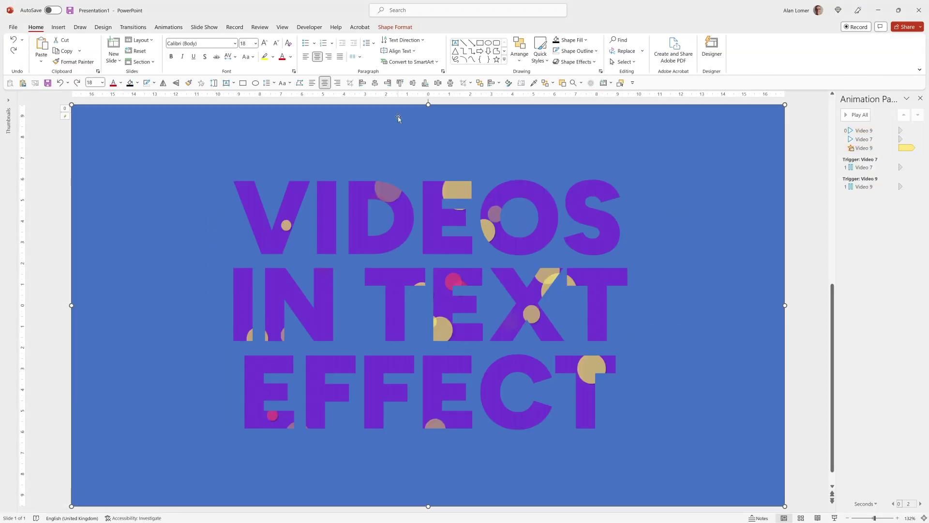
Step: Fill the letter-cutout shape with black so the video shows only through the text
click(585, 40)
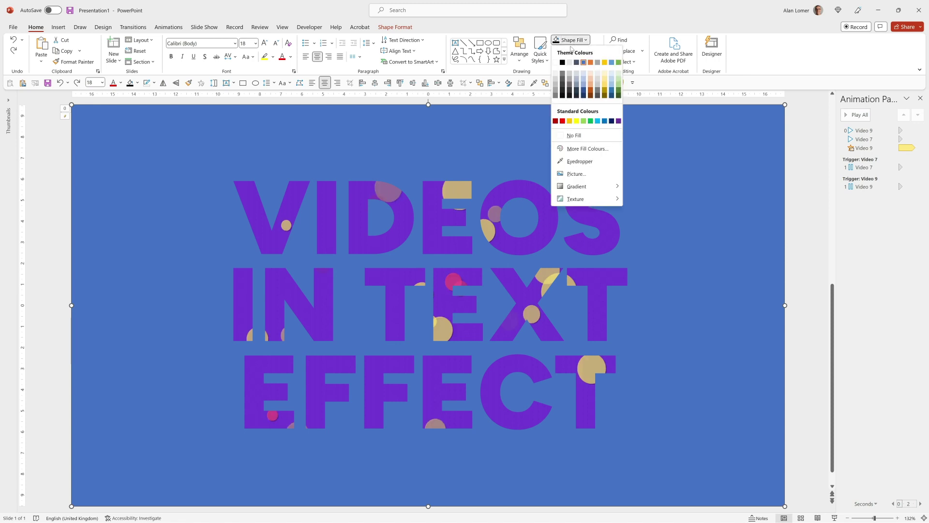
click(568, 61)
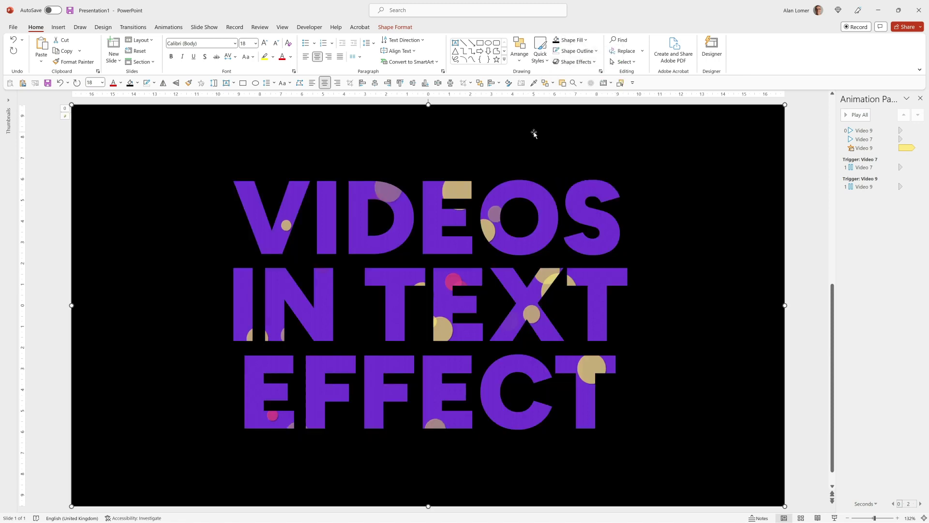